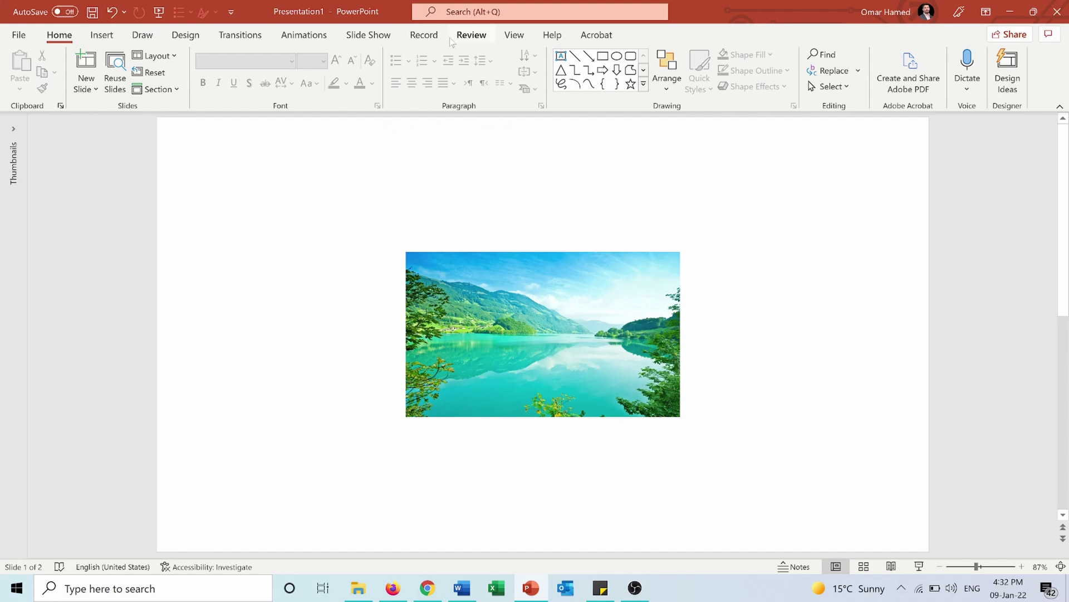
Turn on the slide rulers from the View tab, then show and re-hide the gridlines.
left_click(513, 38)
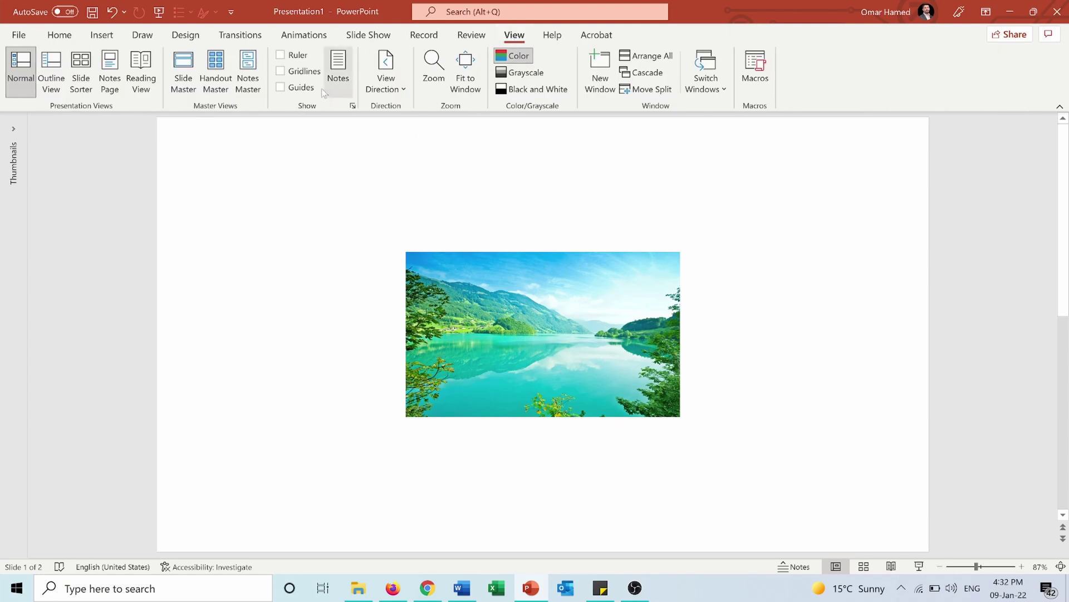
left_click(282, 54)
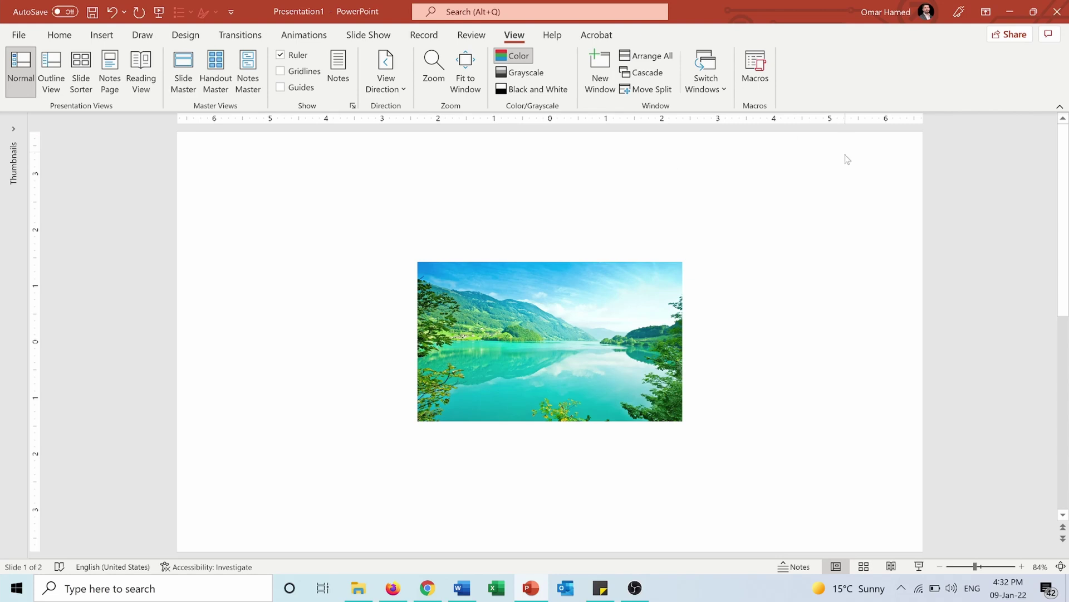
left_click(281, 72)
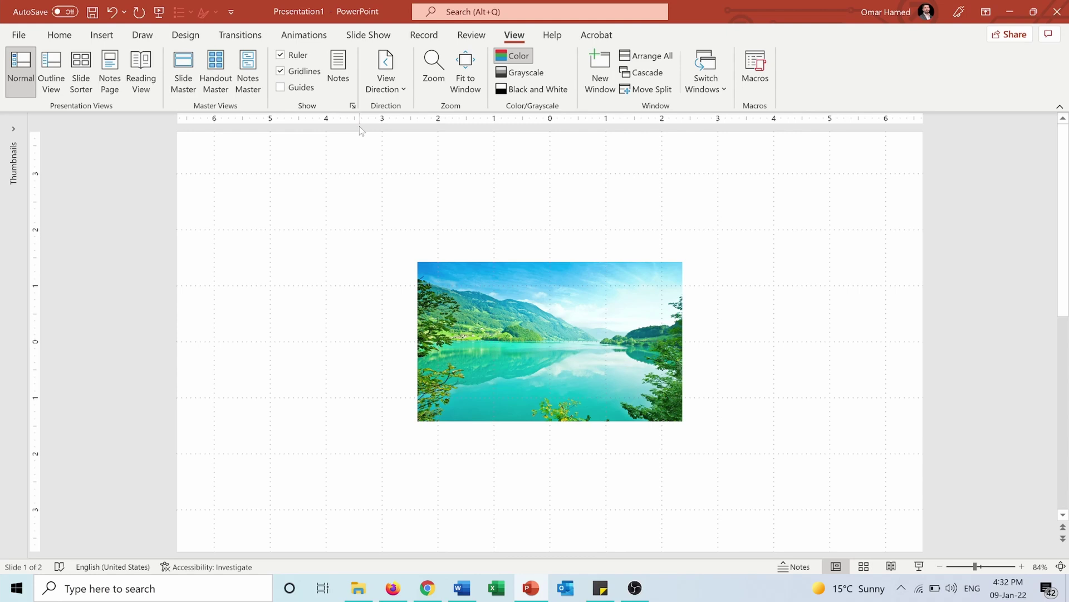
left_click(281, 72)
Drag the guides to 2.08 left and 2.75 below centre and snap the lake photo against them.
left_click_drag(550, 173, 287, 175)
left_click_drag(383, 341, 388, 499)
left_click_drag(516, 365, 386, 437)
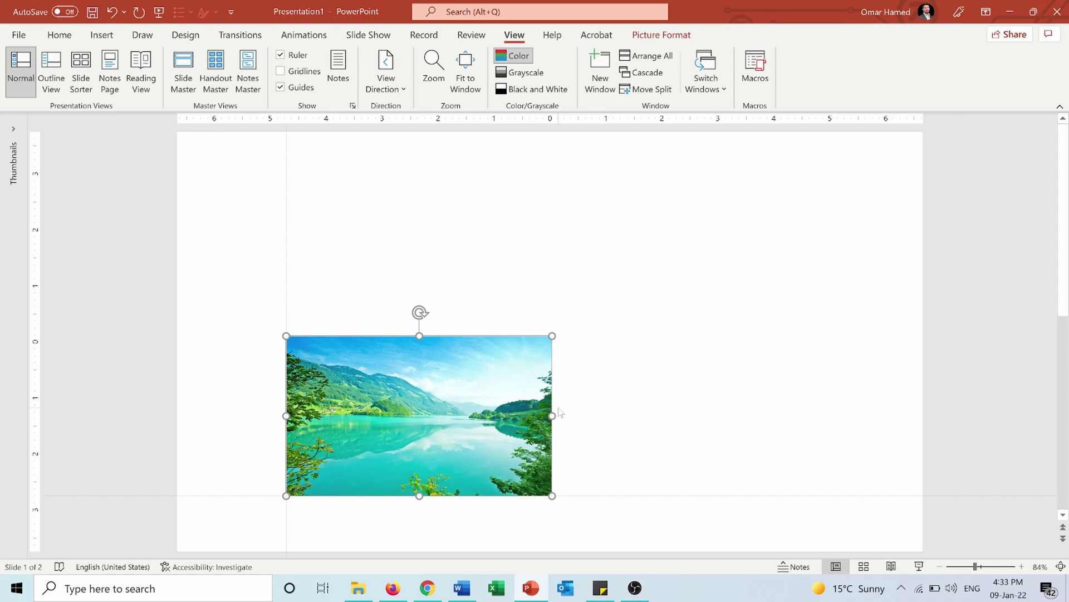
Duplicate the lake photo and move the copy up and to the right.
key("ctrl+c")
key("ctrl+v")
left_click_drag(473, 399, 807, 392)
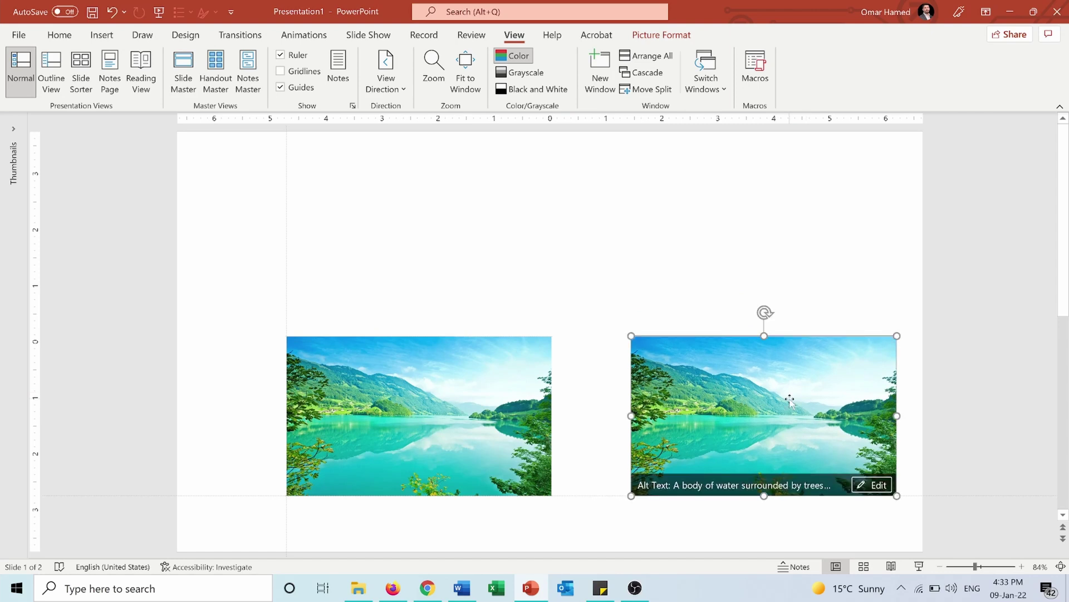
left_click_drag(790, 398, 447, 213)
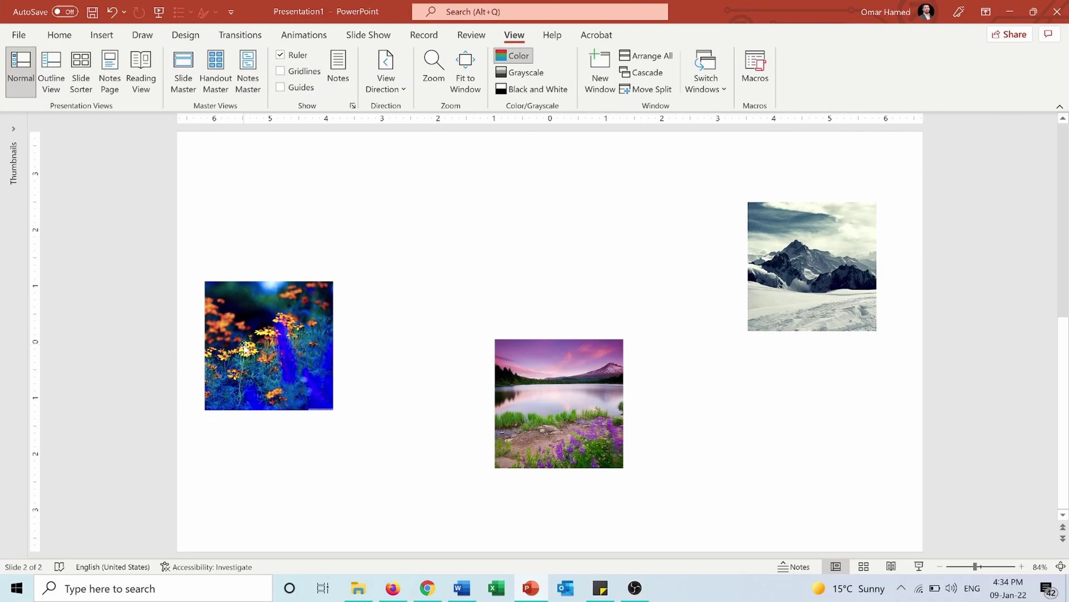
left_click_drag(243, 344, 322, 339)
left_click_drag(578, 390, 561, 338)
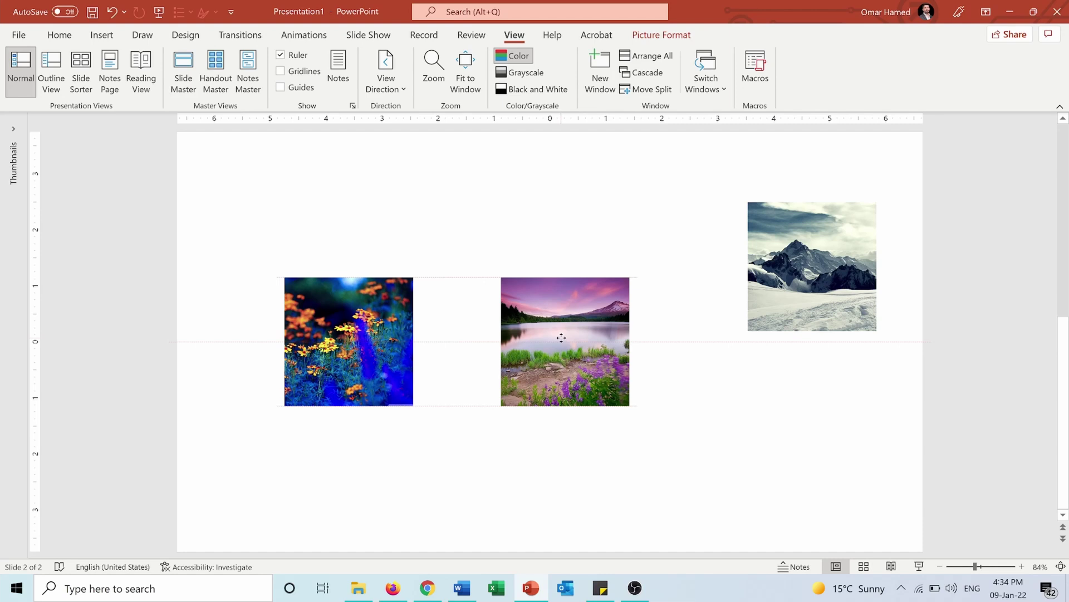
left_click_drag(561, 338, 562, 337)
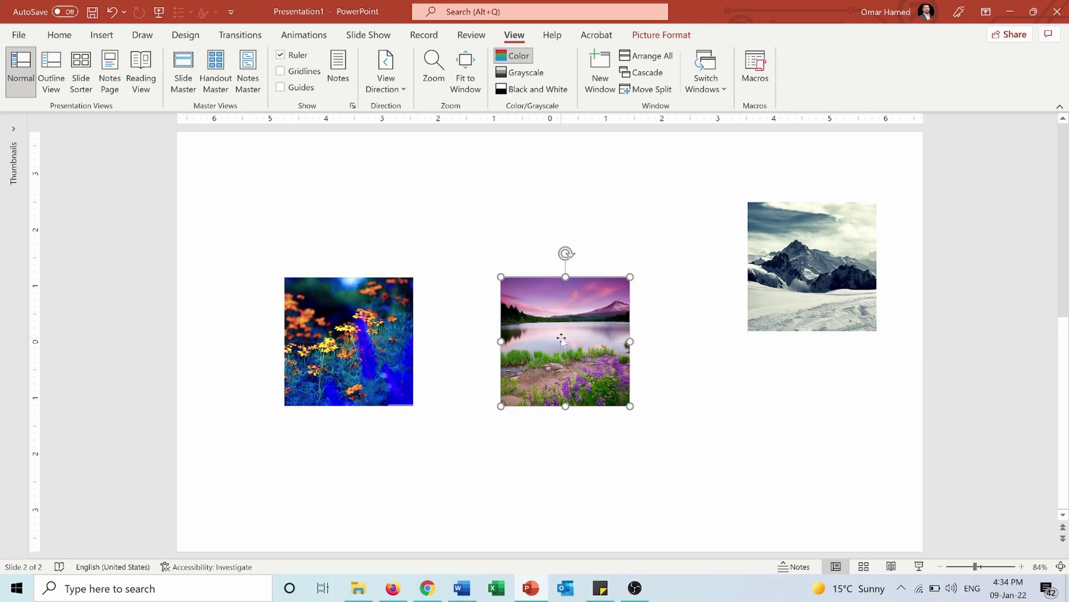
left_click_drag(809, 249, 779, 323)
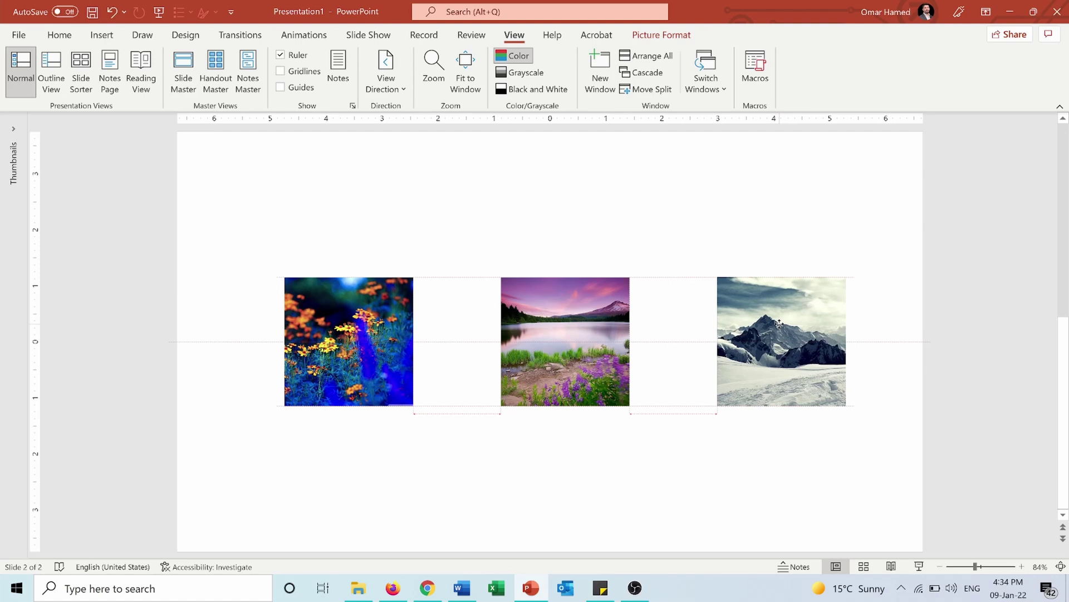
left_click_drag(779, 323, 779, 323)
key("ctrl+z")
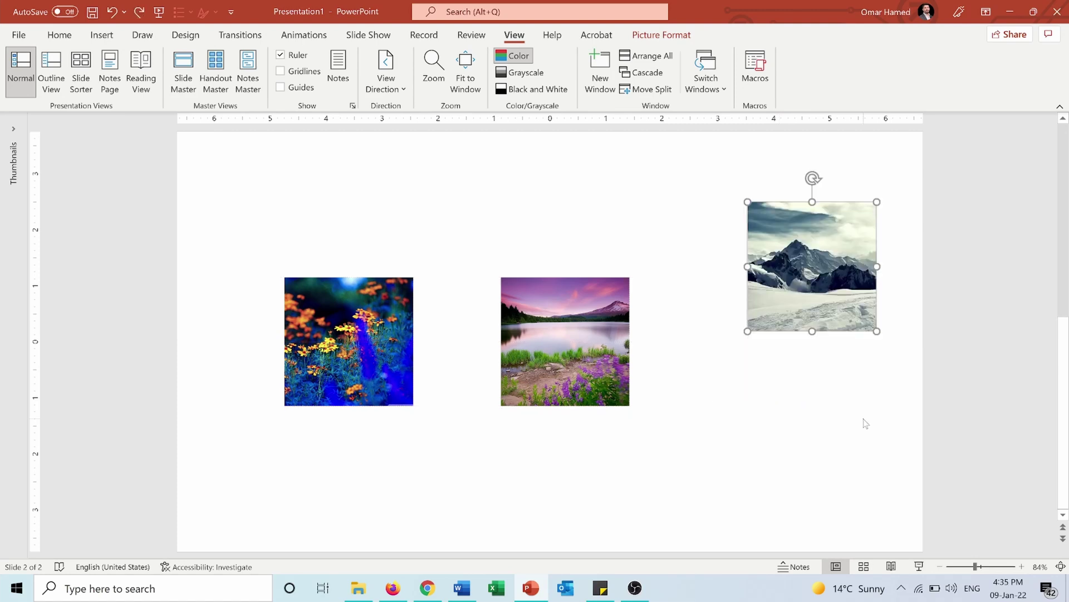
key("ctrl+z")
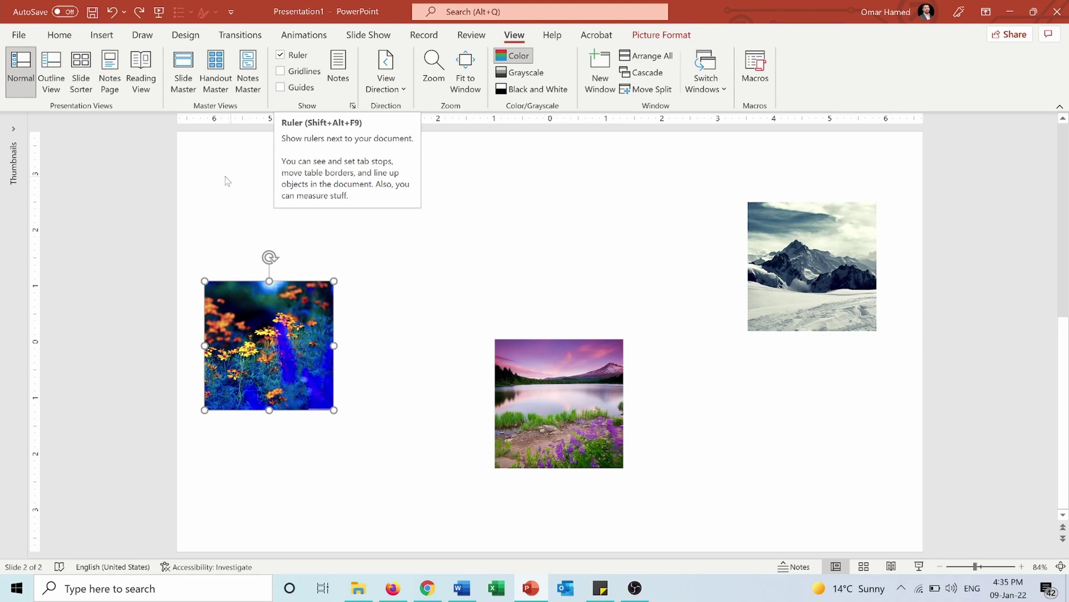
Hide the rulers, select all three photos and align their tops.
left_click(282, 58)
left_click(527, 388, "shift")
left_click(829, 229, "shift")
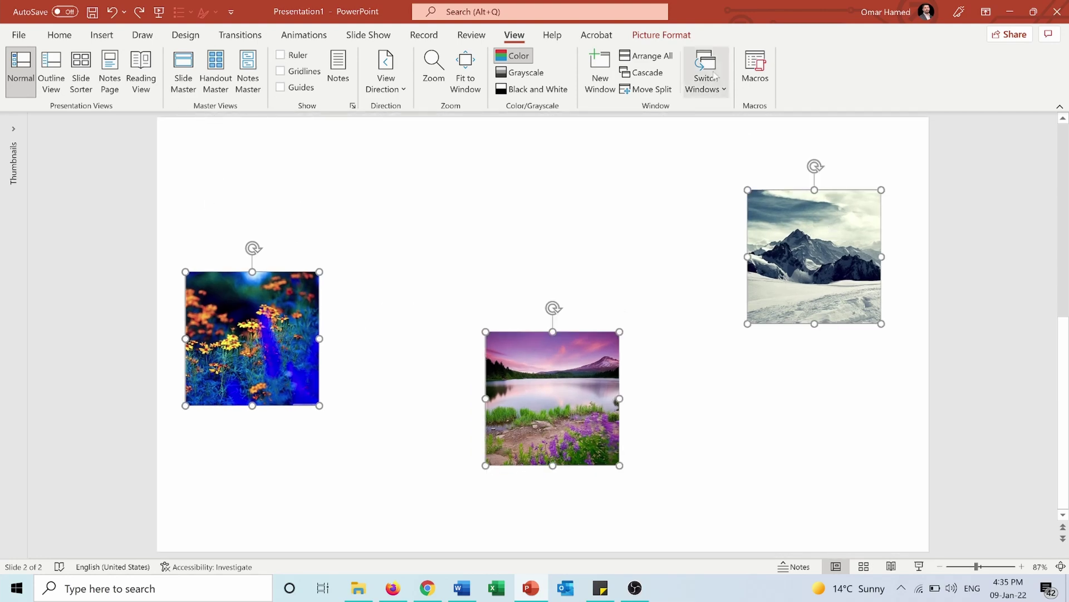
left_click(672, 37)
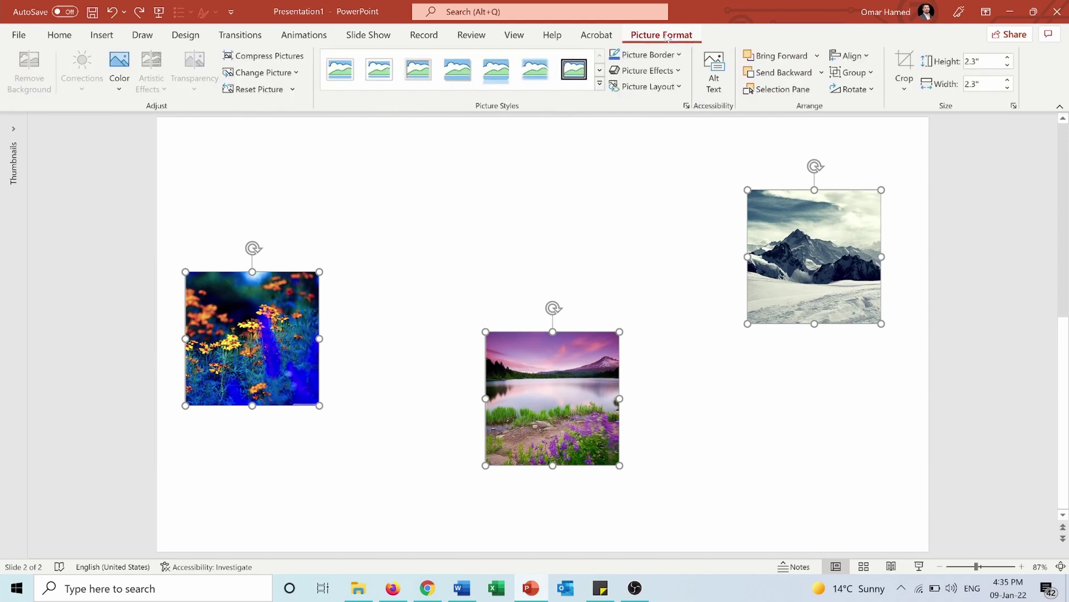
left_click(867, 57)
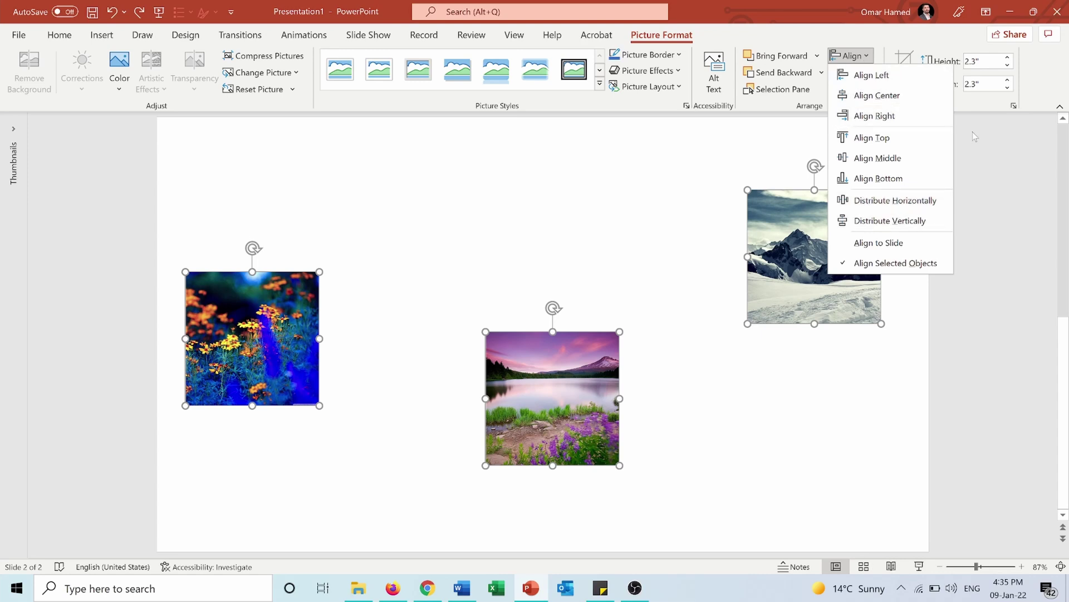
left_click(894, 145)
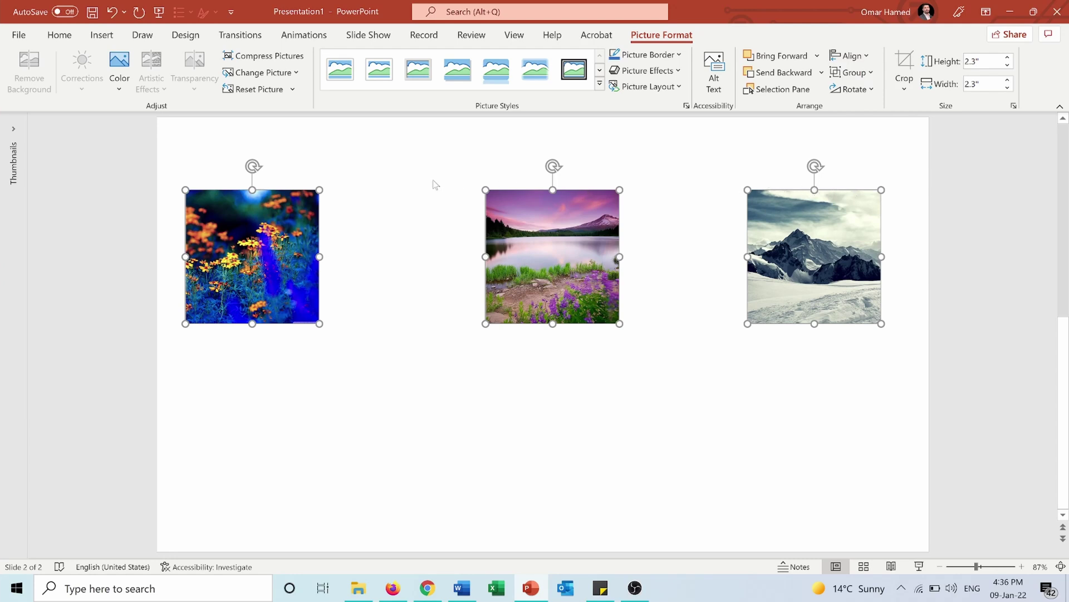
Undo the top alignment, try Align Middle, undo it, then apply Align Bottom.
key("ctrl+z")
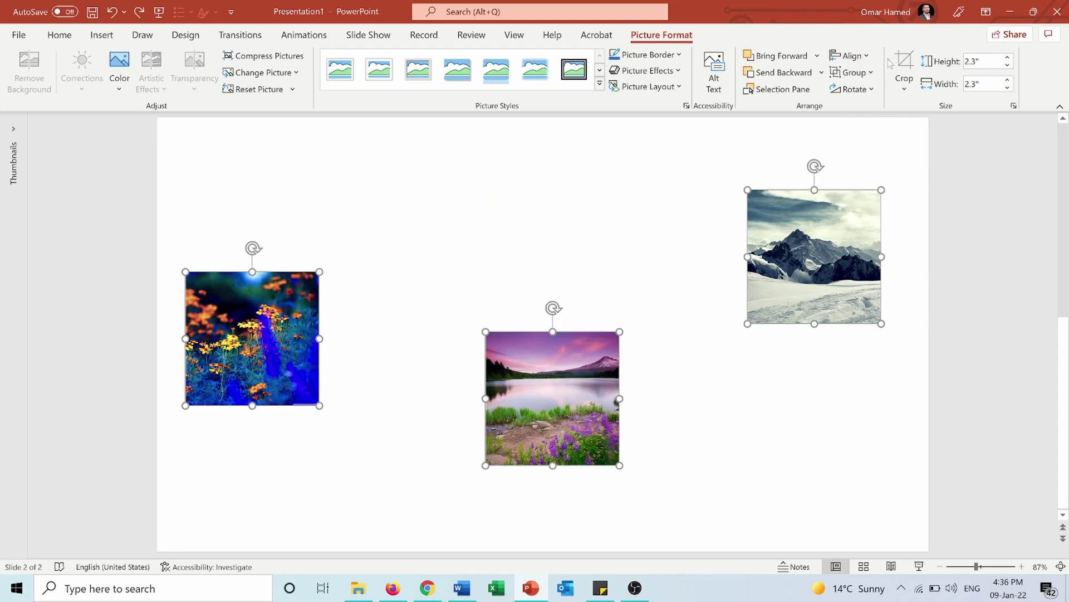
left_click(849, 56)
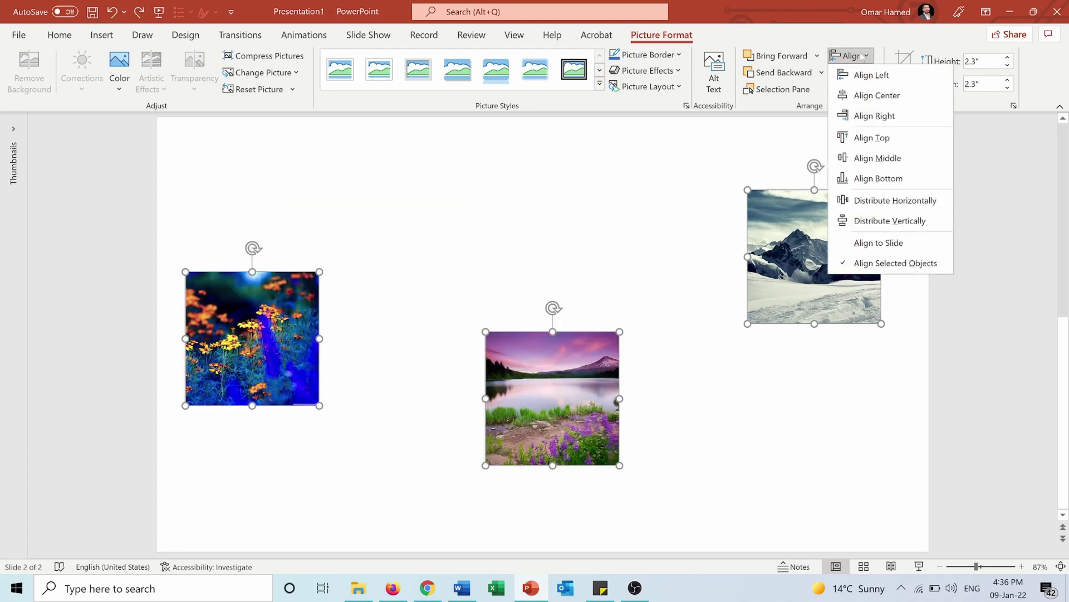
left_click(867, 167)
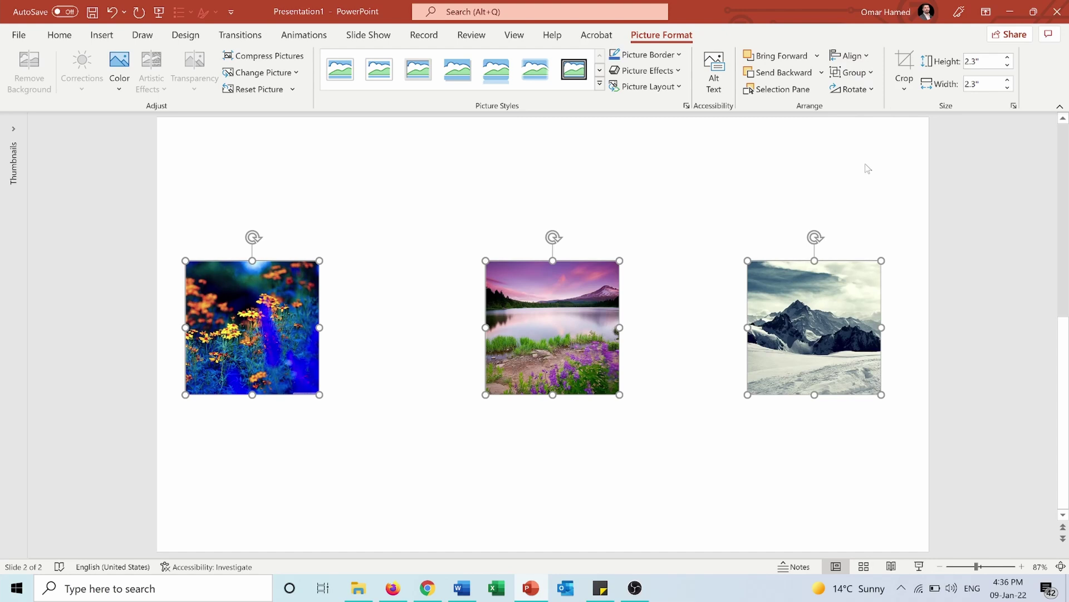
key("ctrl+z")
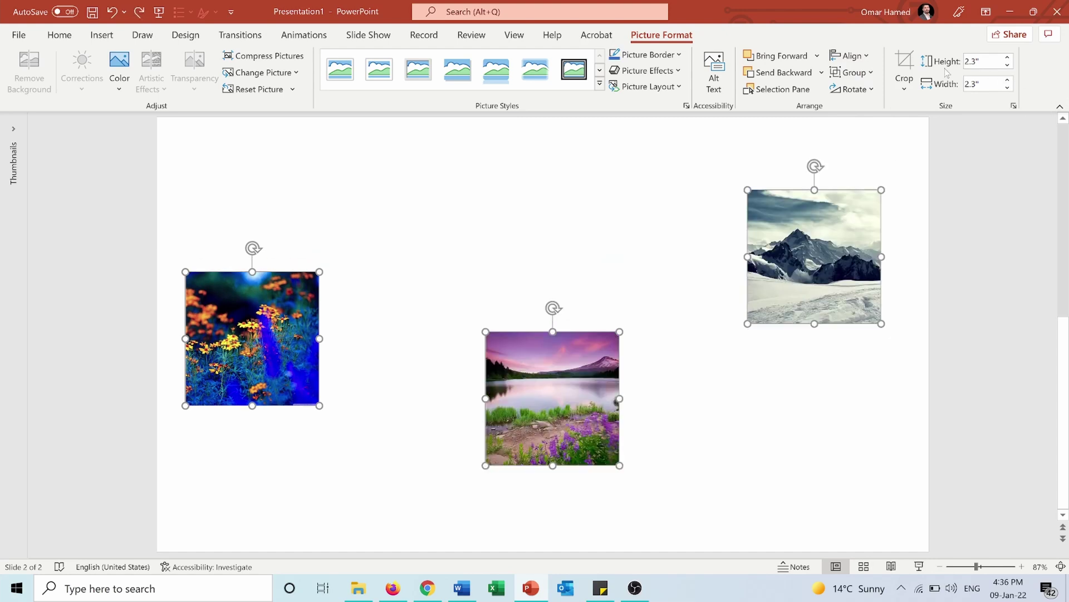
left_click(850, 58)
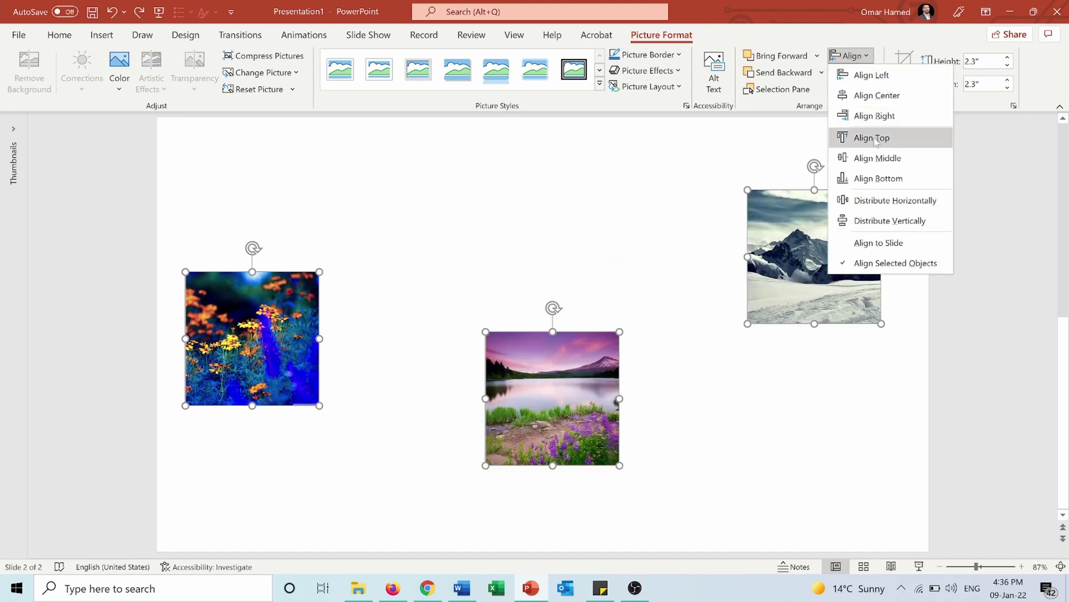
left_click(879, 178)
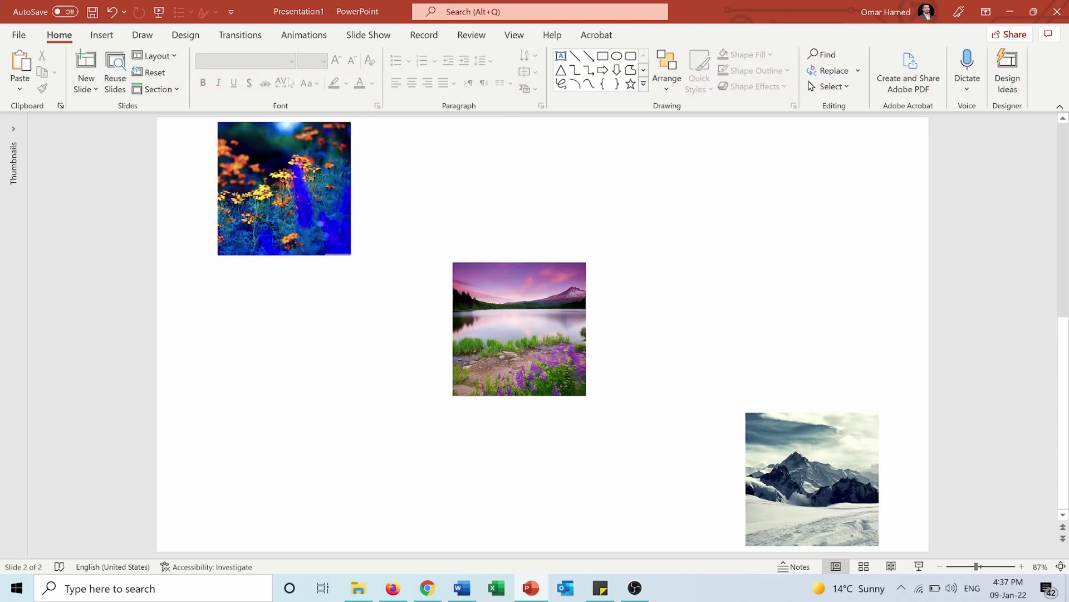
left_click(295, 189)
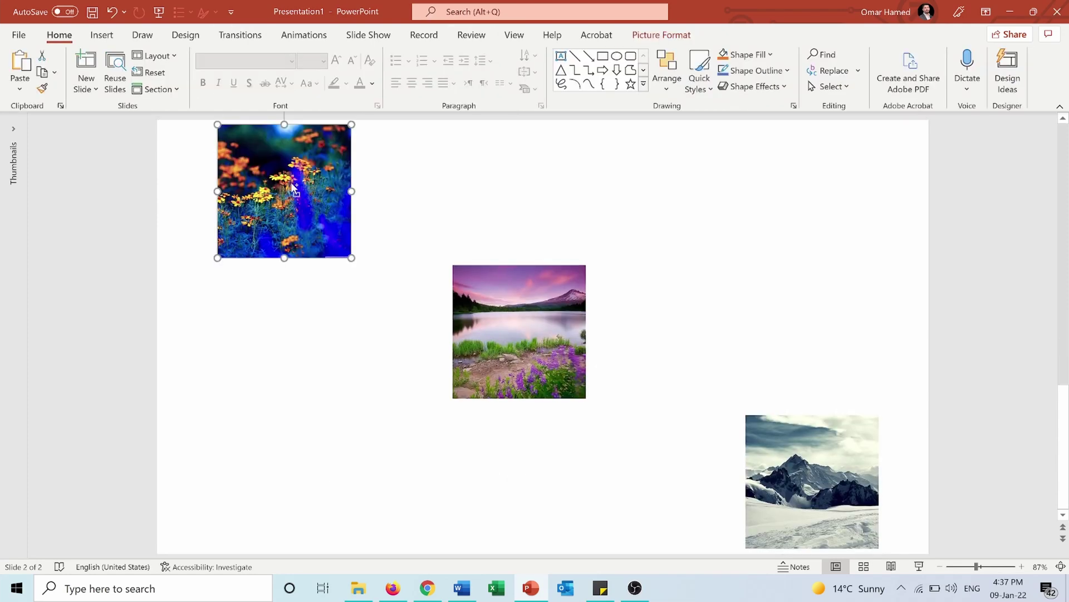
left_click(514, 324, "shift")
left_click(812, 479, "shift")
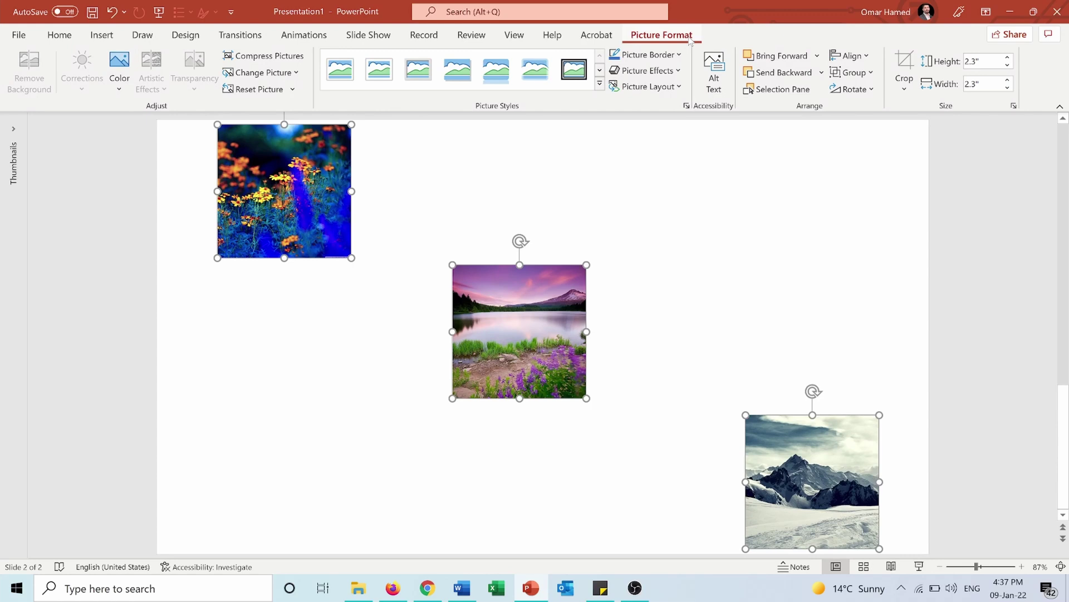
left_click(868, 55)
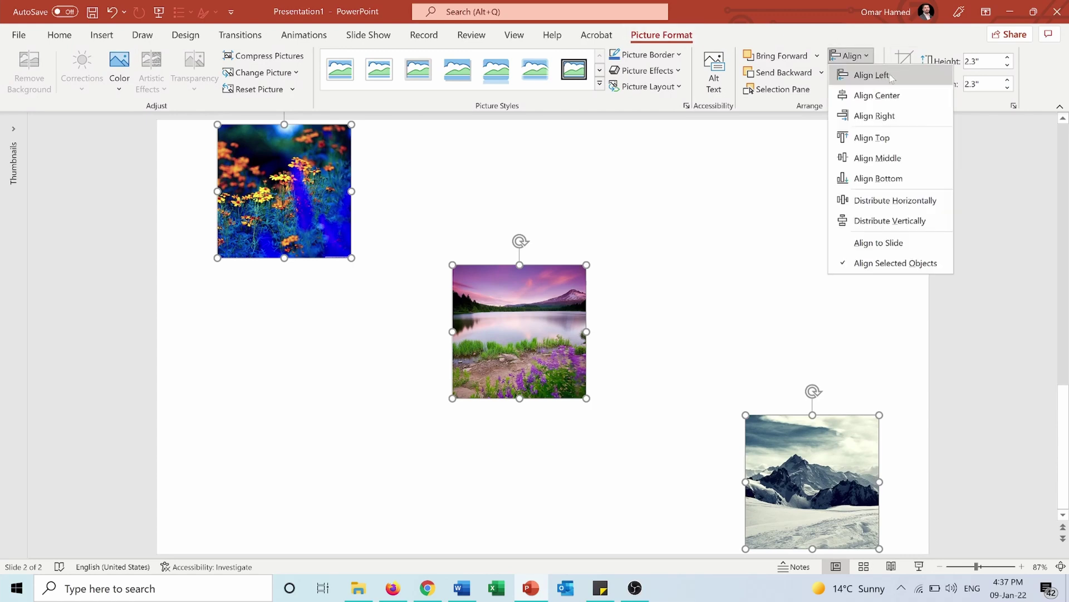
left_click(872, 74)
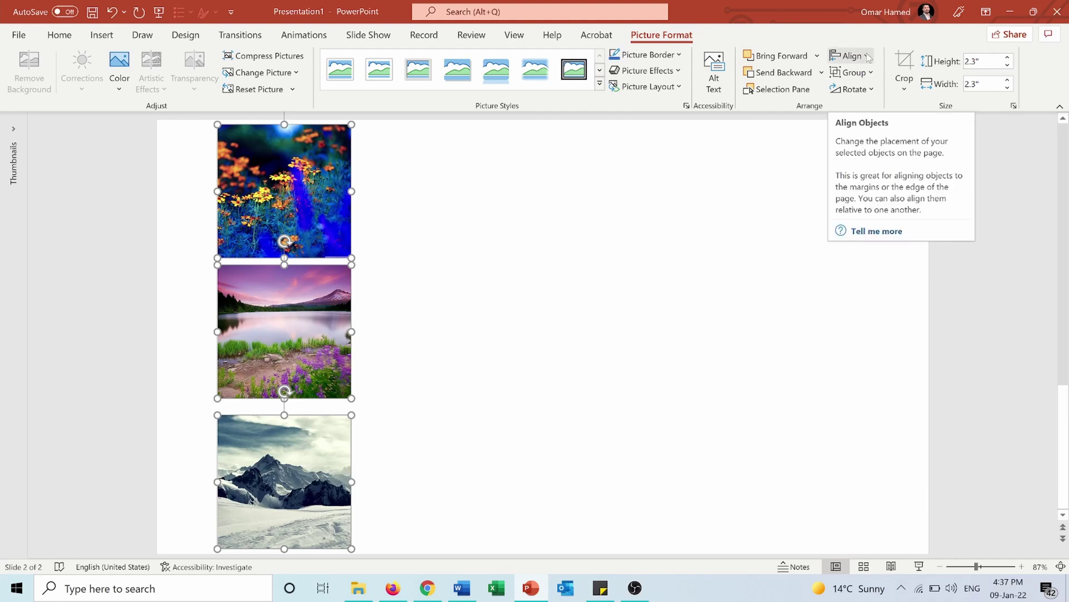
key("ctrl+z")
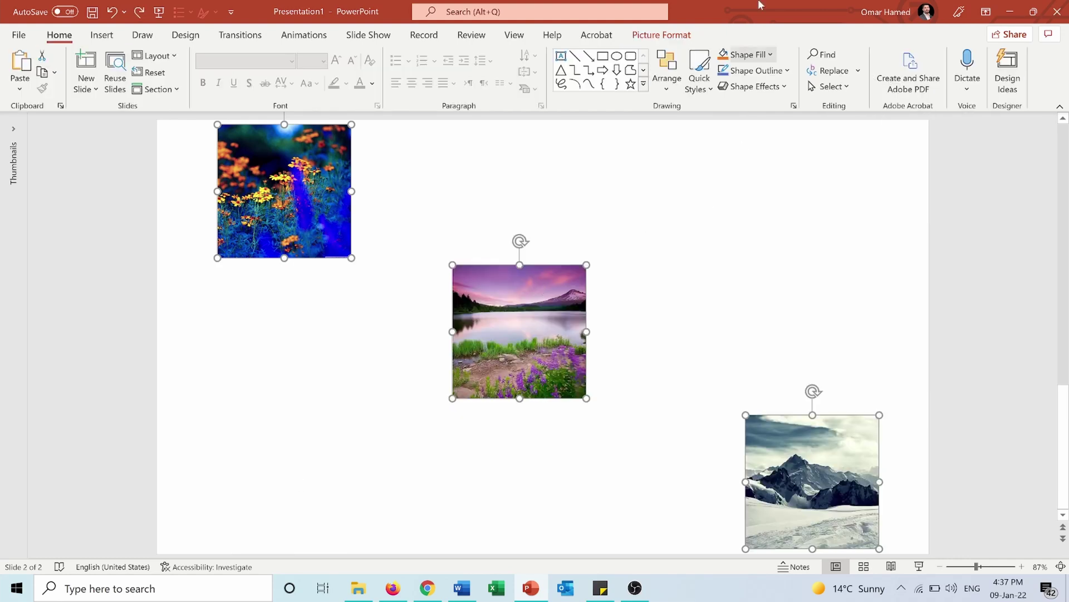
left_click(662, 35)
left_click(851, 55)
left_click(878, 95)
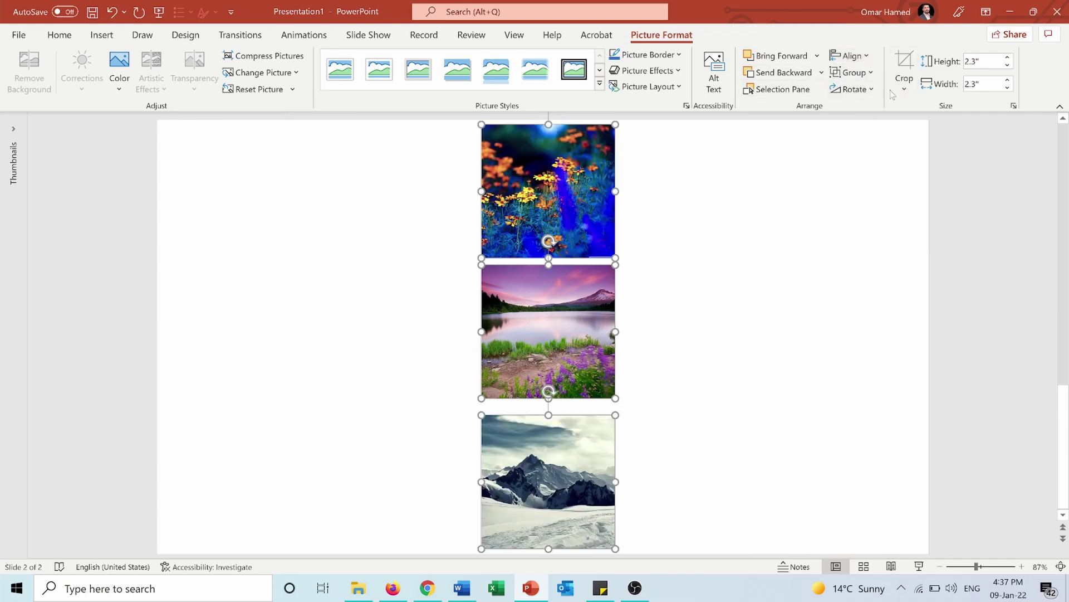
key("ctrl+z")
left_click(873, 55)
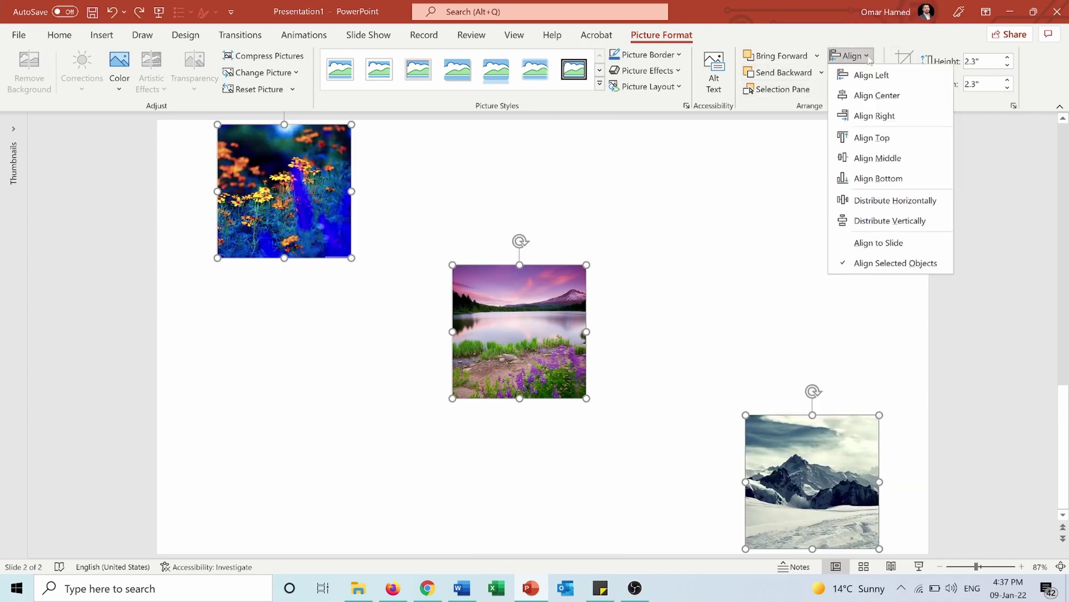
left_click(874, 116)
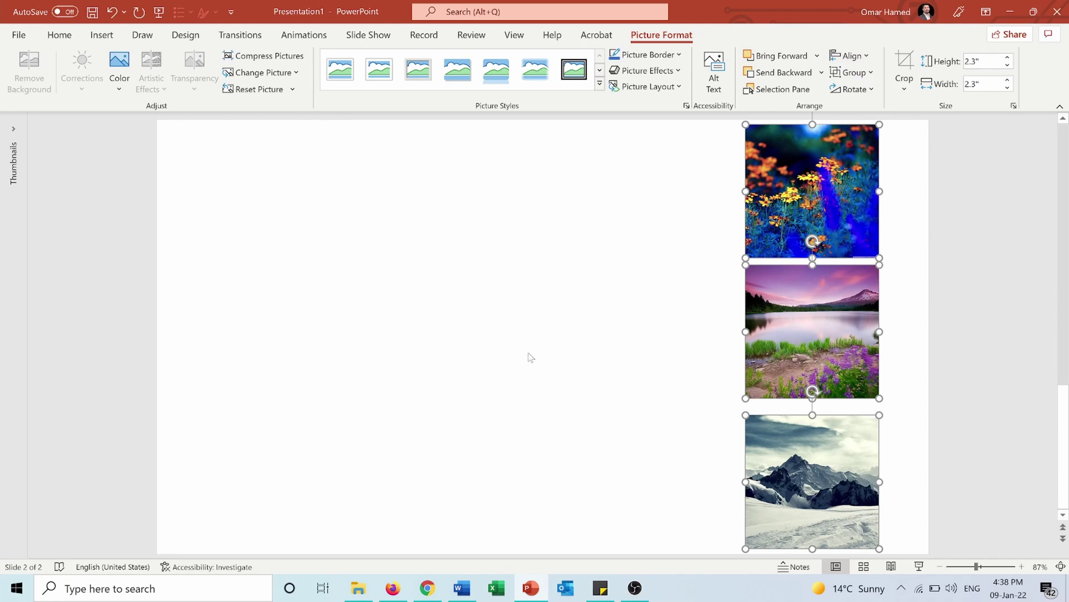
key("ctrl+z")
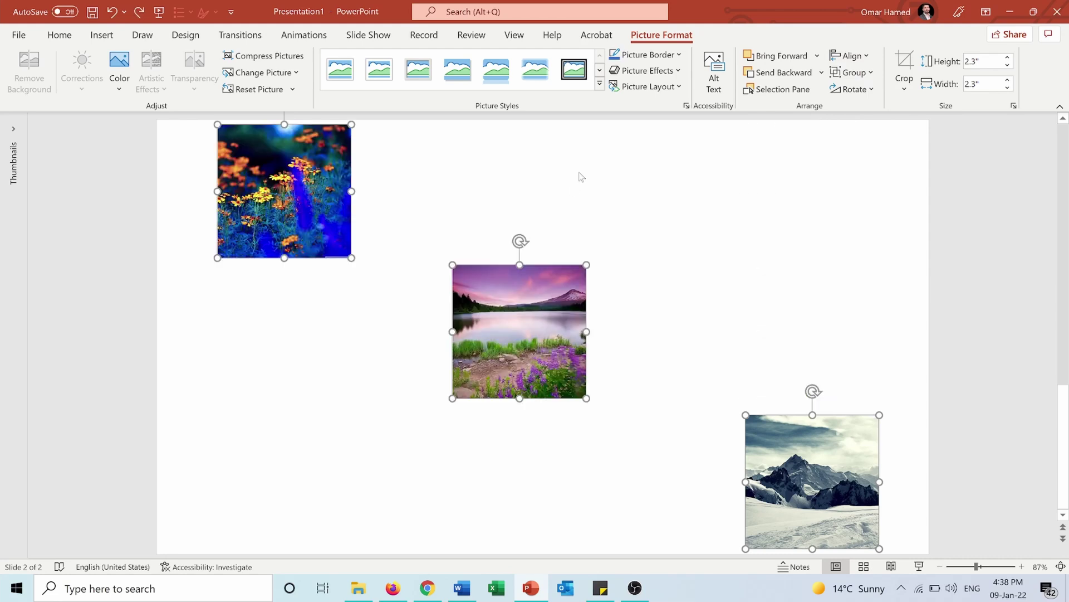
left_click(871, 58)
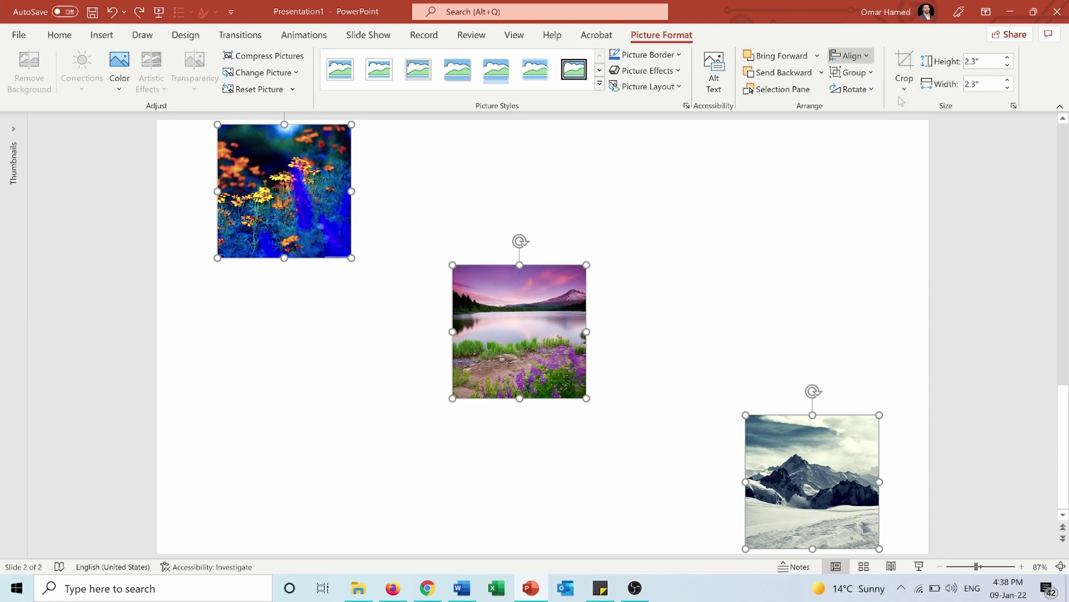
Apply Align Center, then Distribute Vertically to the flower, lake and mountain photos.
left_click(898, 97)
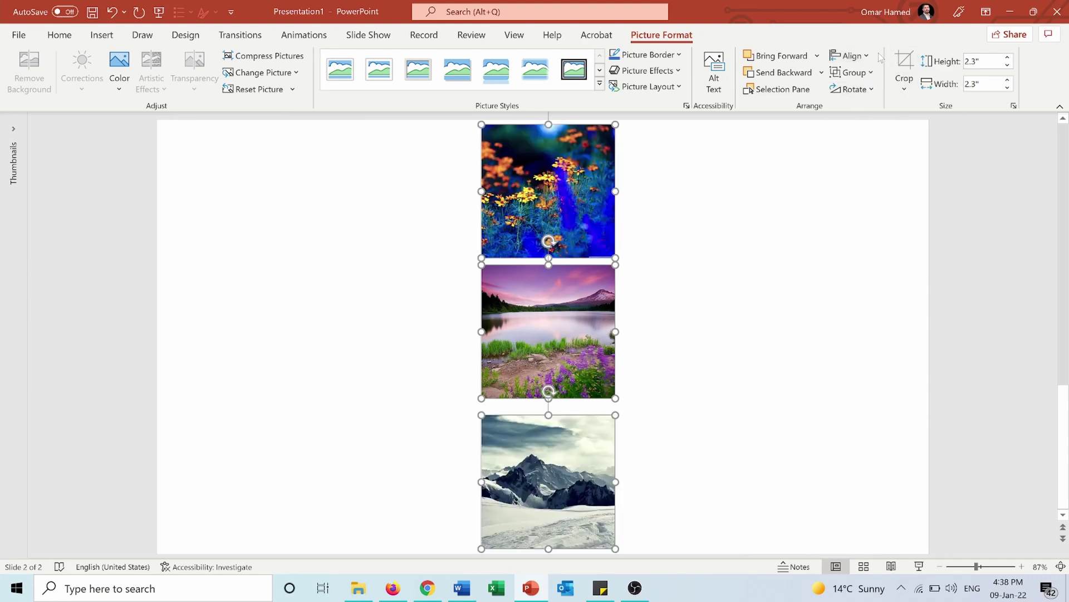
left_click(852, 56)
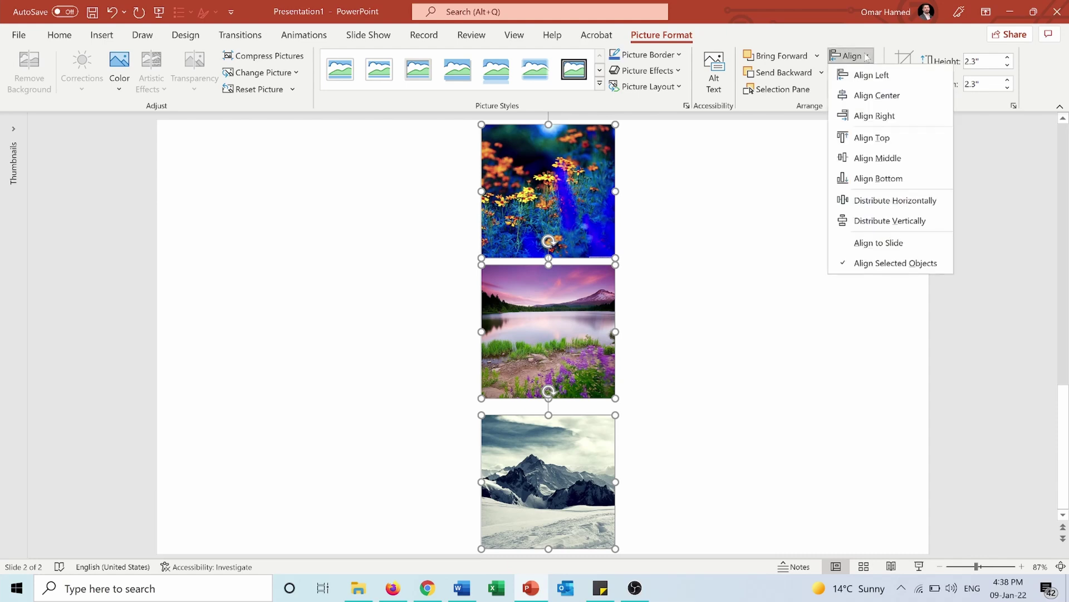
left_click(890, 221)
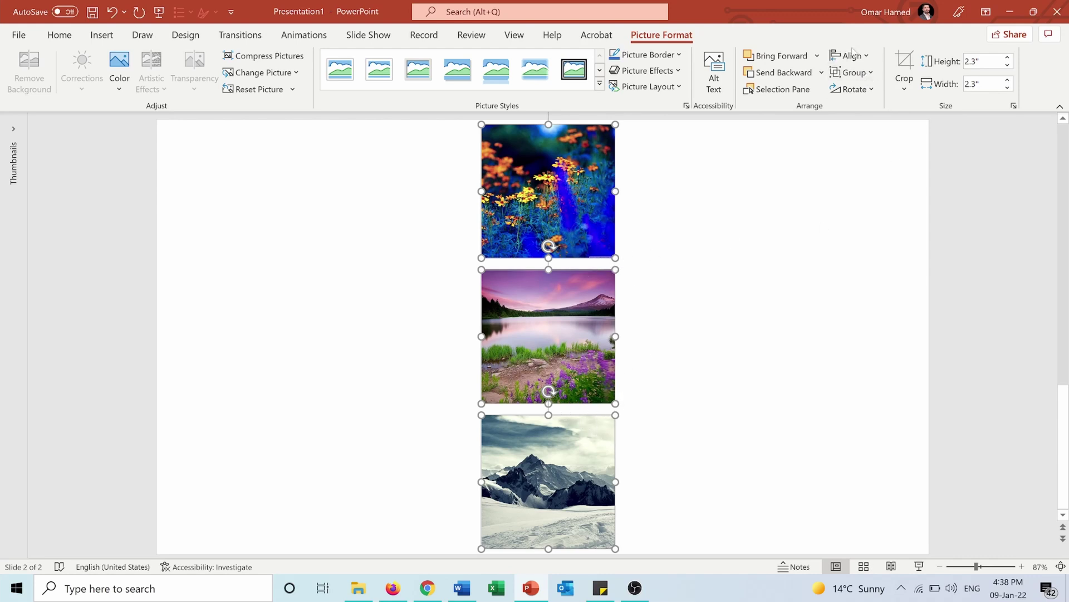
left_click(869, 57)
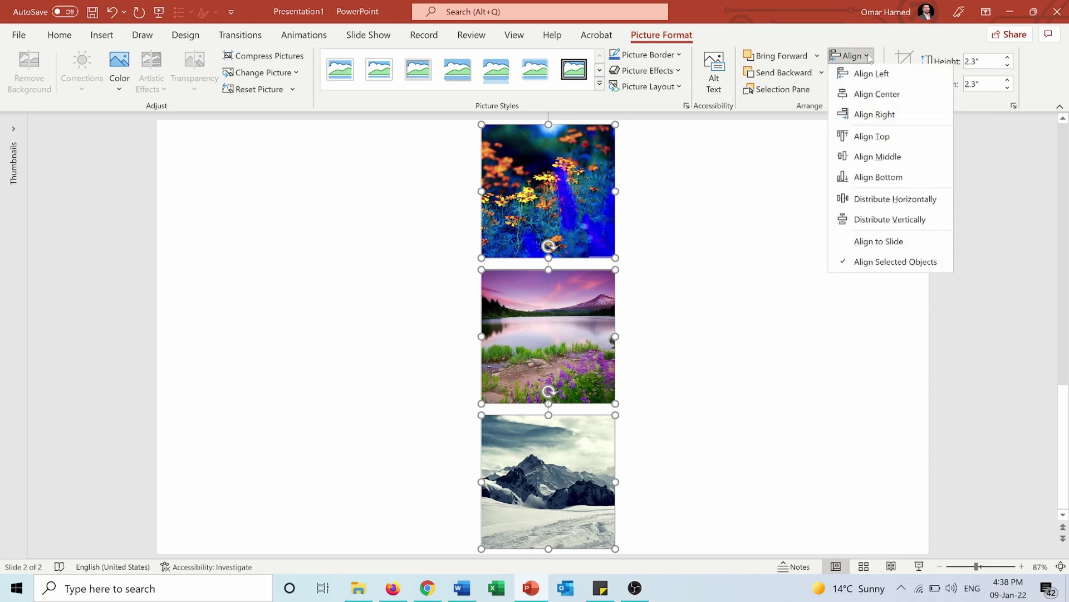